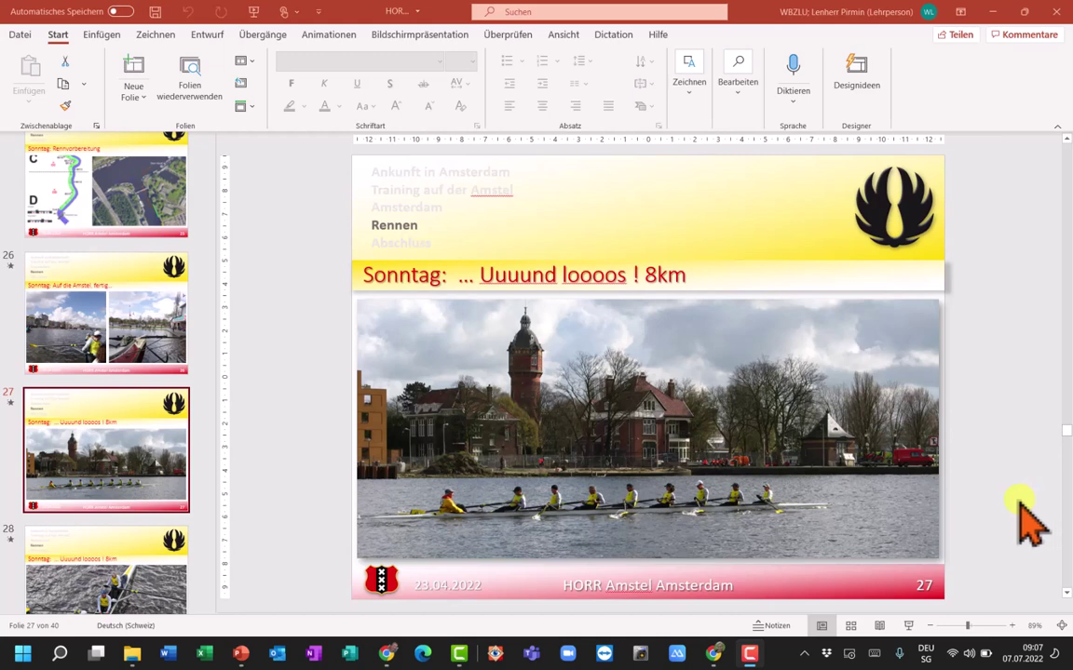
Step: Select the rowing photo on slide 27 and open Bilder komprimieren from the Bildformat tab
{"action": "left_click", "coordinate": [762, 442]}
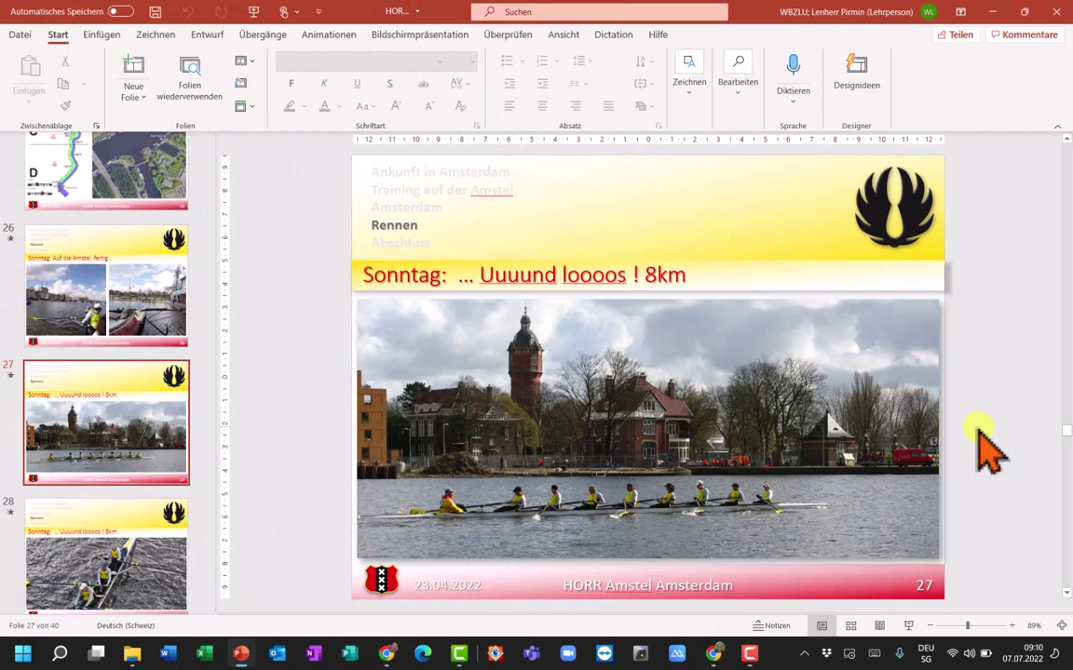
{"action": "left_click", "coordinate": [574, 414]}
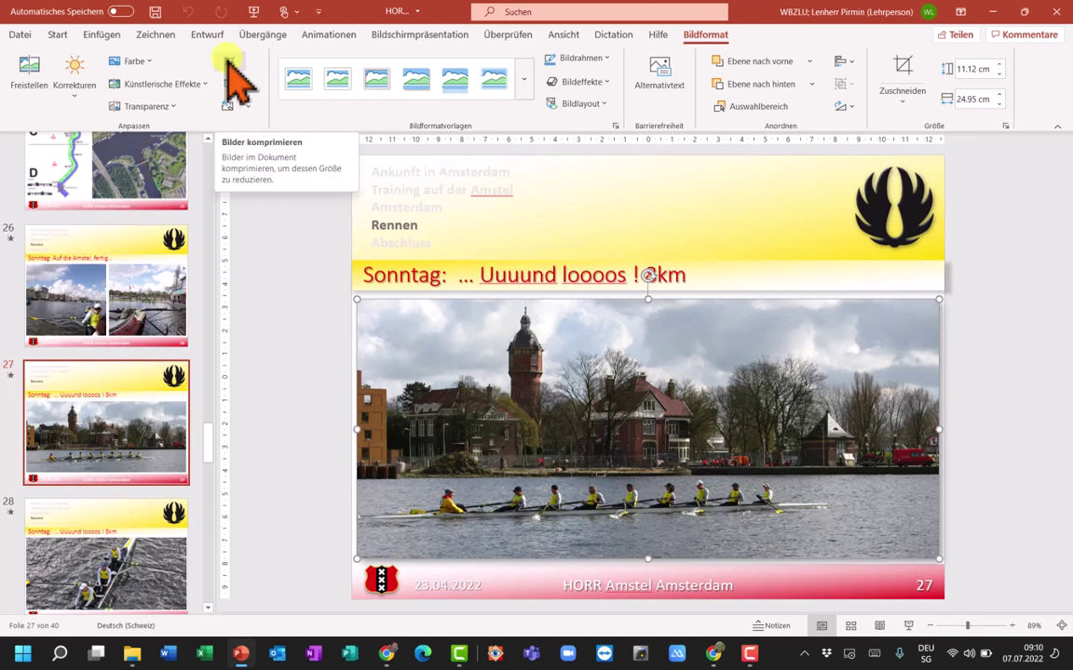
{"action": "left_click", "coordinate": [227, 64]}
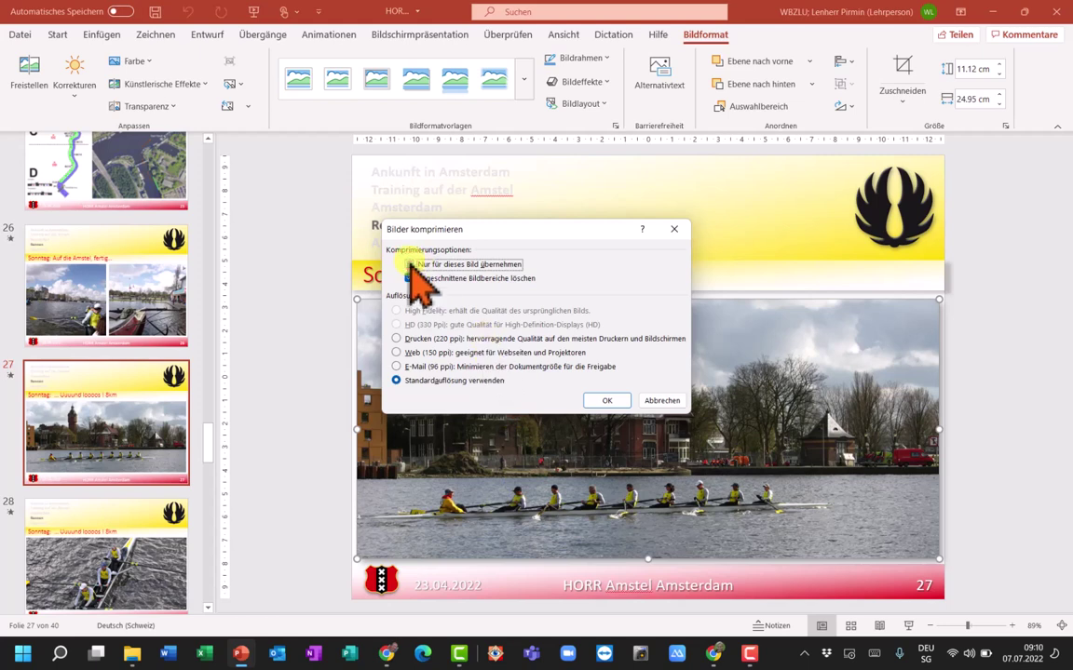
Step: Clear 'Nur für dieses Bild übernehmen', choose E-Mail (96 ppi) and apply the compression
{"action": "left_click", "coordinate": [410, 264]}
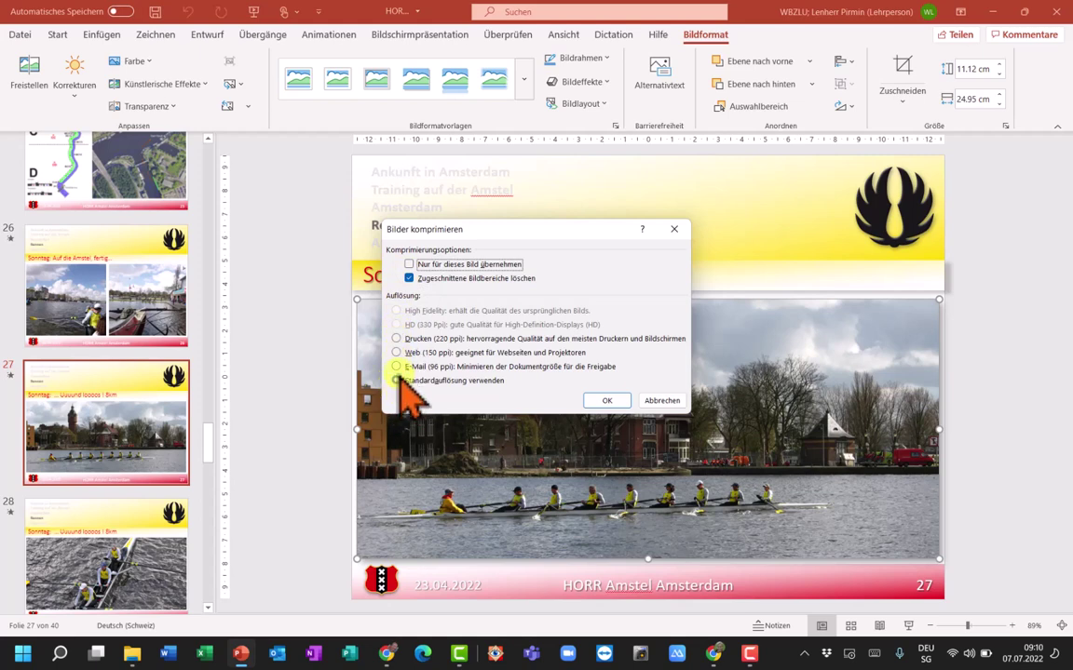
{"action": "left_click", "coordinate": [396, 367]}
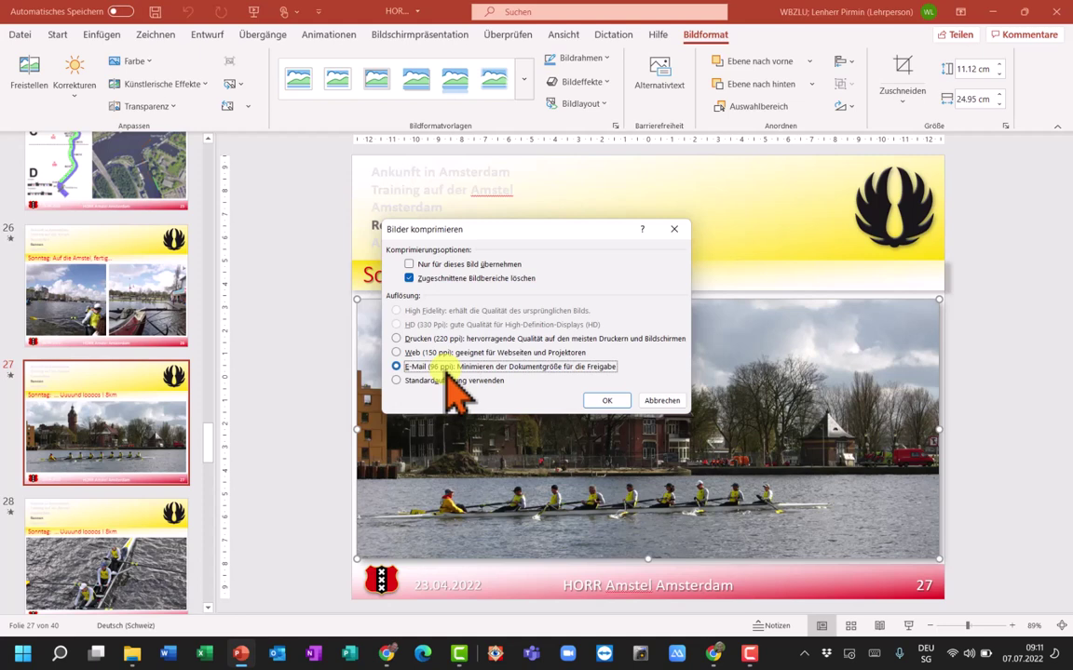
{"action": "left_click", "coordinate": [604, 400]}
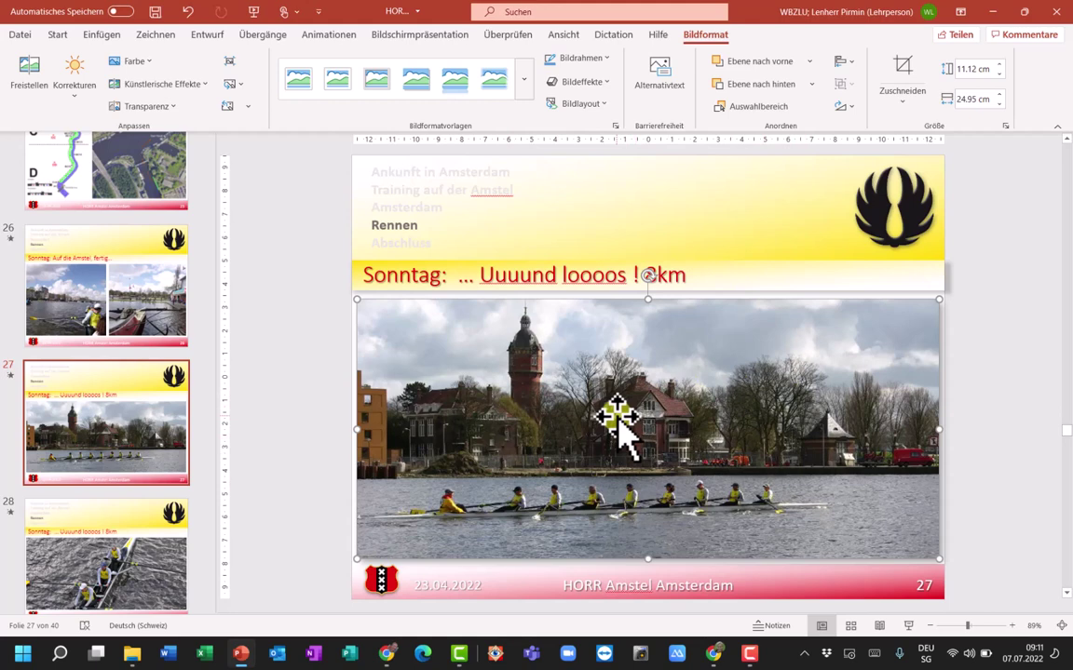
Step: Save HORR_Amsterdam.pptx and check its 5.52 MB size in the Dokumente folder
{"action": "left_click", "coordinate": [151, 15]}
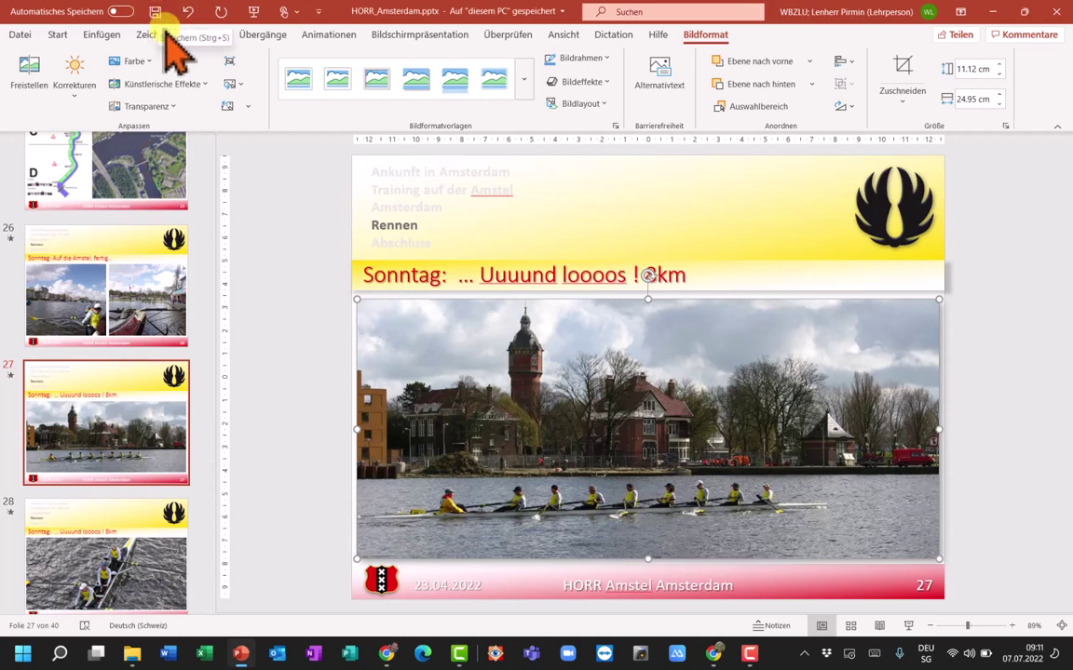
{"action": "left_click", "coordinate": [132, 653]}
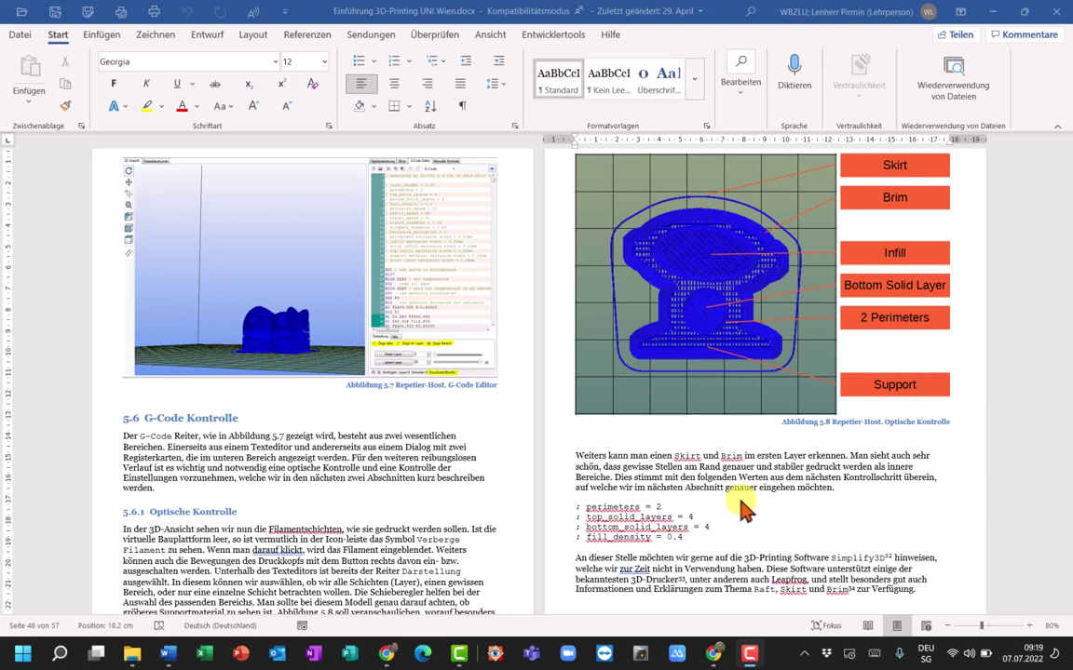
Step: Select the Abbildung 5.8 Repetier-Host image on page 48 to bring up its picture formatting tools
{"action": "left_click", "coordinate": [722, 346]}
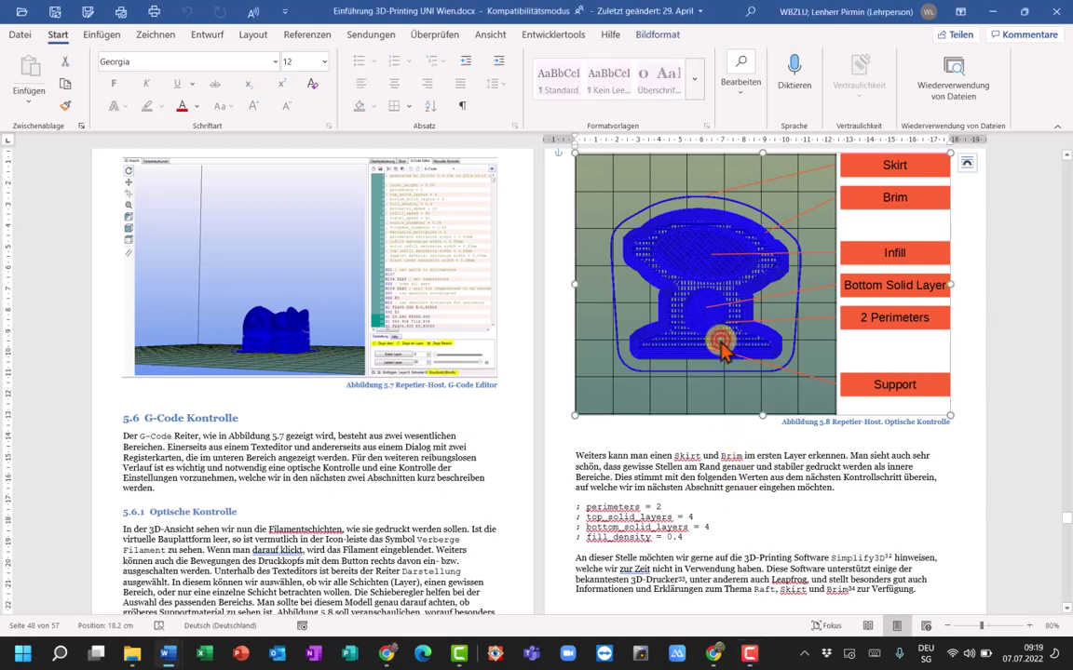
{"action": "double_click", "coordinate": [723, 346]}
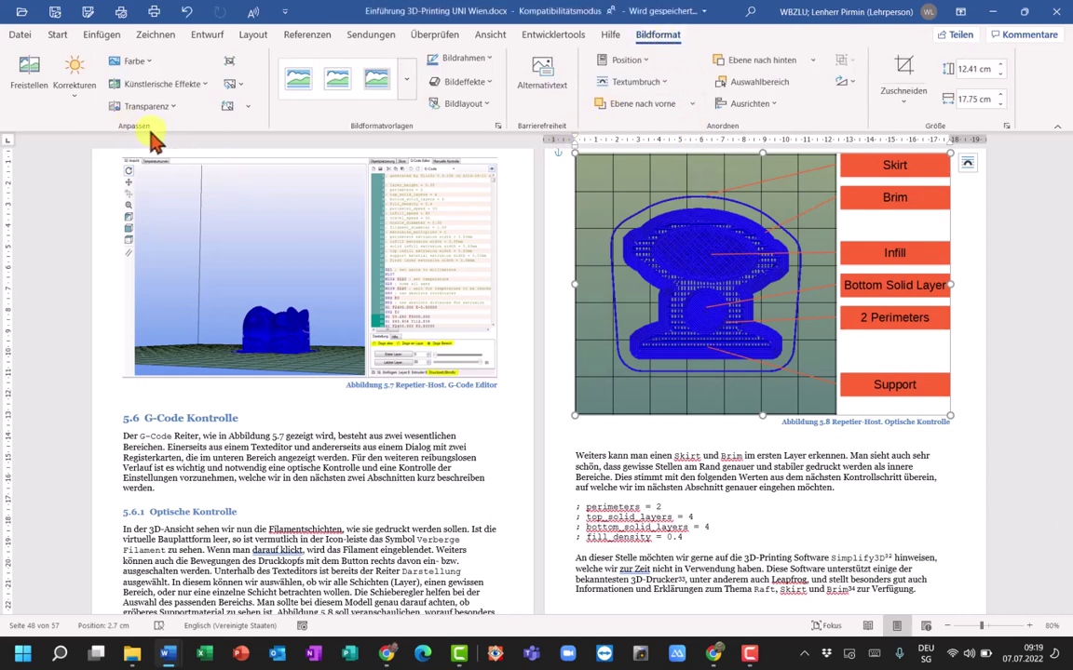
Step: In Bilder komprimieren, clear 'Nur für dieses Bild übernehmen', pick E-Mail (96 ppi) and confirm
{"action": "left_click", "coordinate": [229, 63]}
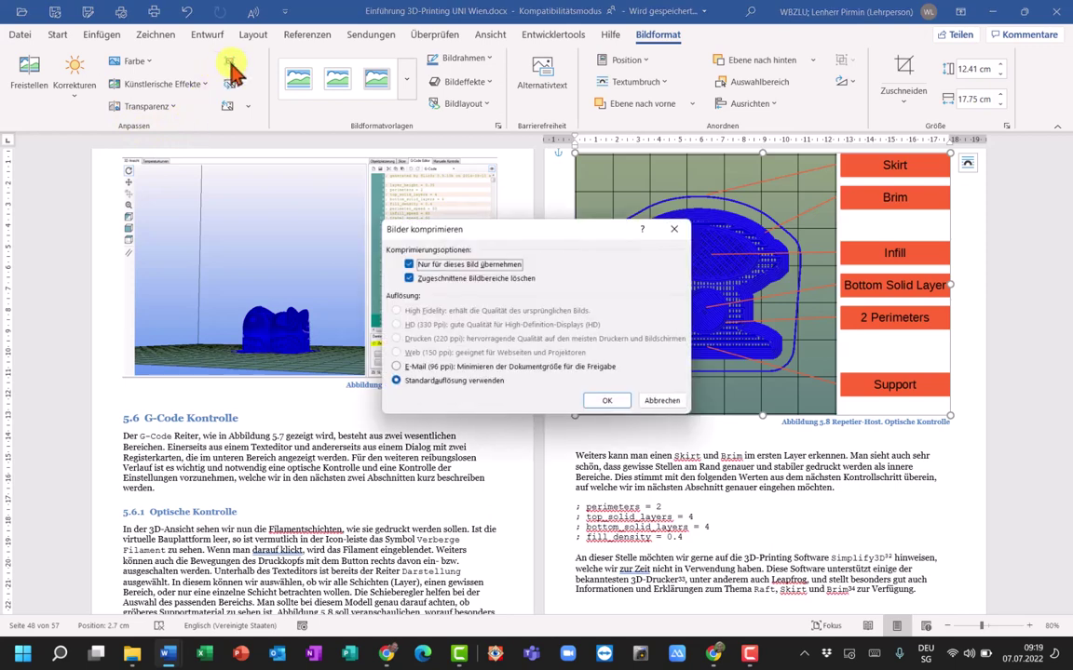
{"action": "left_click", "coordinate": [409, 264]}
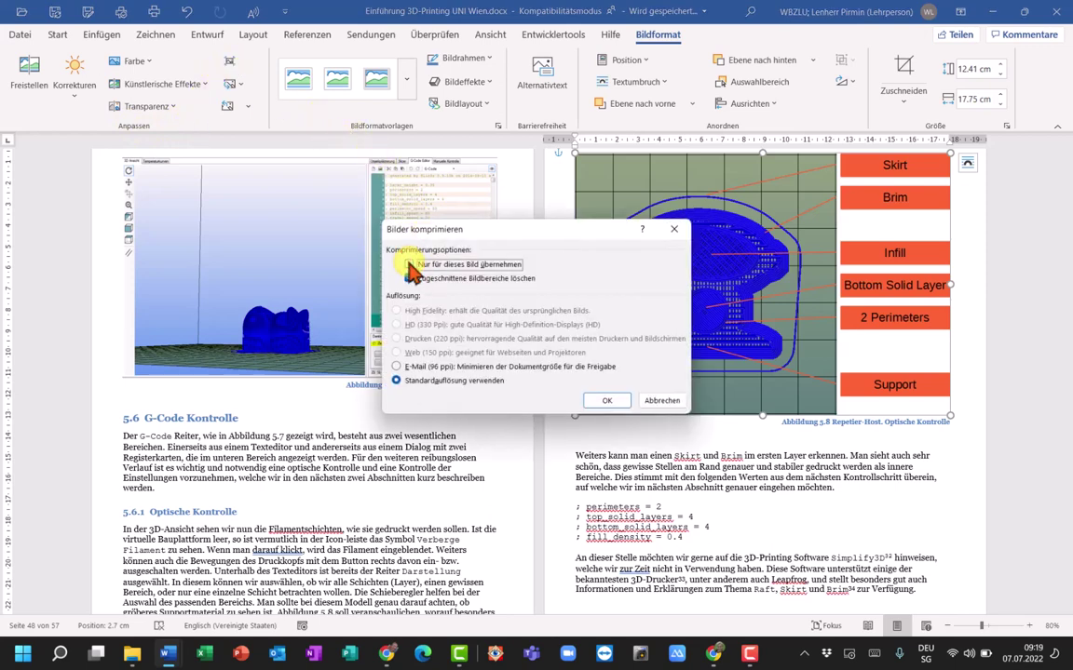
{"action": "left_click", "coordinate": [397, 367]}
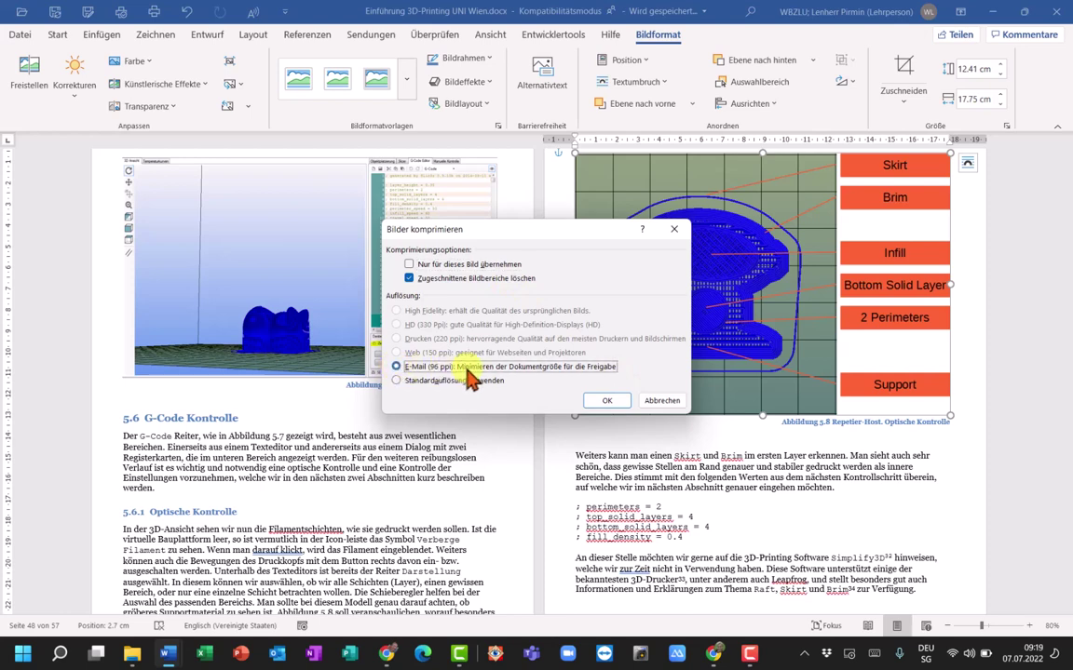
{"action": "left_click", "coordinate": [600, 400]}
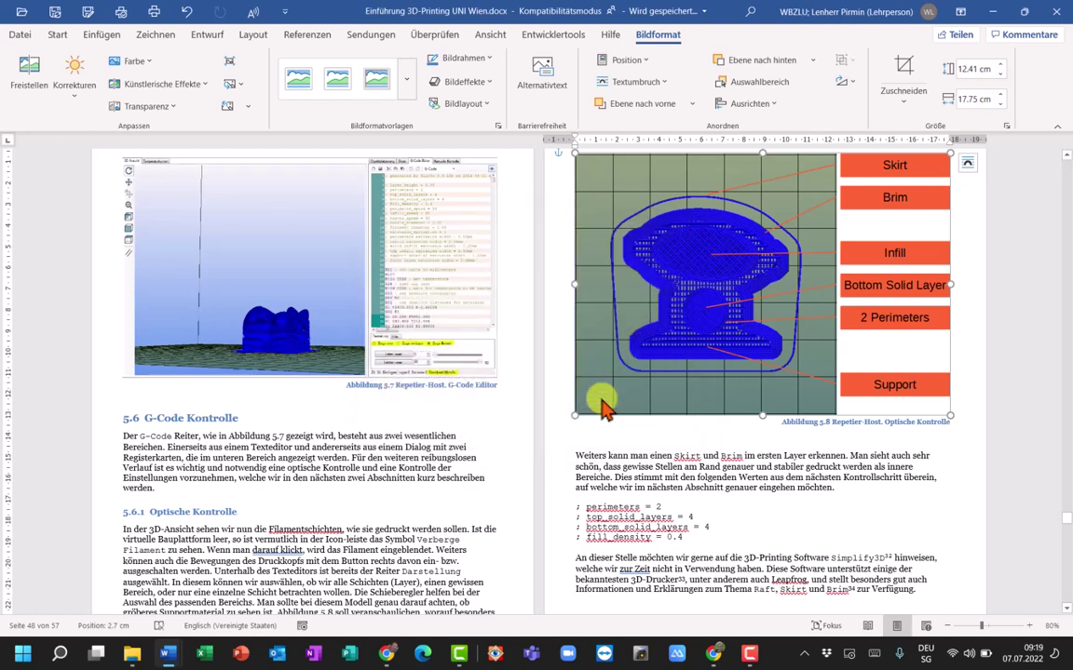